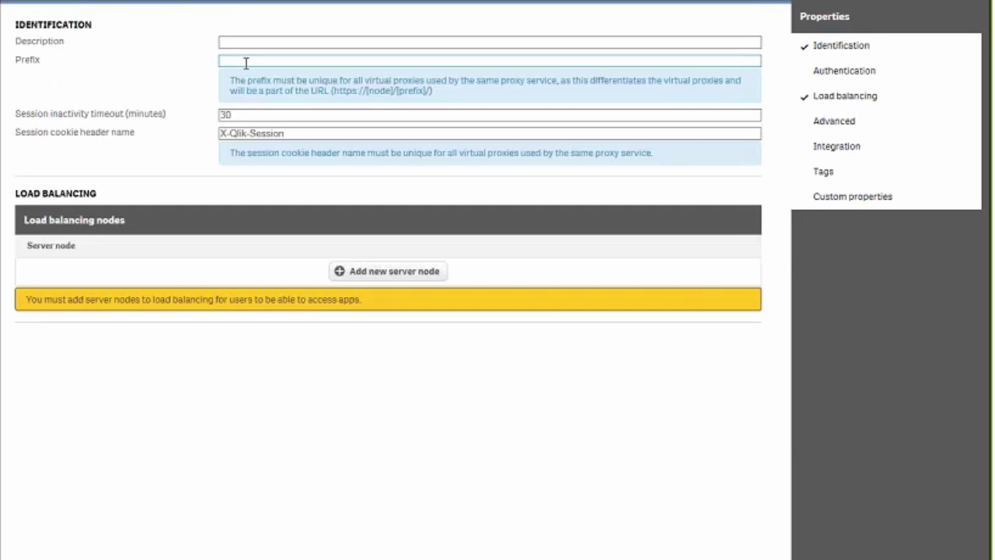
Set description and prefix to PingDemo and cookie header to X-Qlik-Session-PingDemo, showing Authentication settings
text(PingDemo)
click(246, 61)
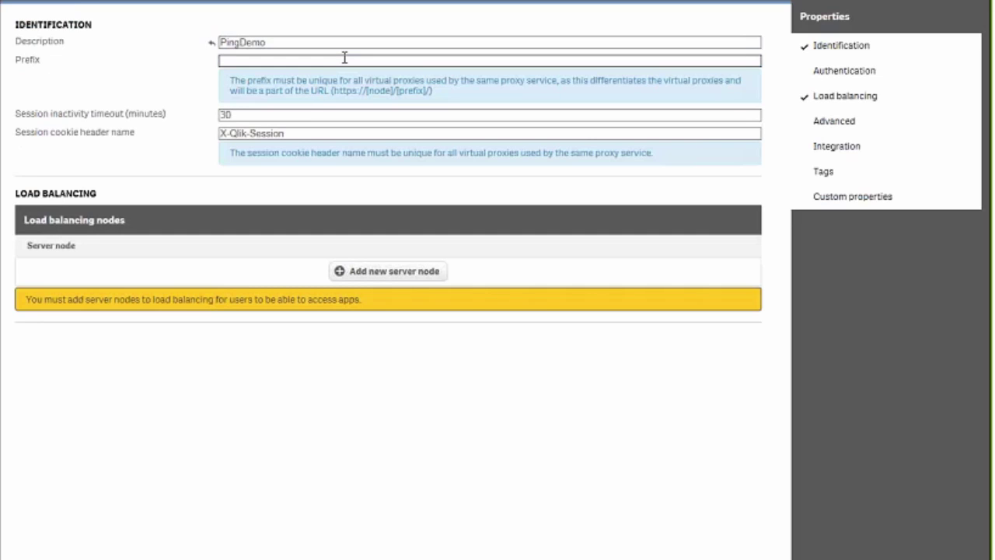
text(PingDemo)
click(311, 132)
text(-PingDemo)
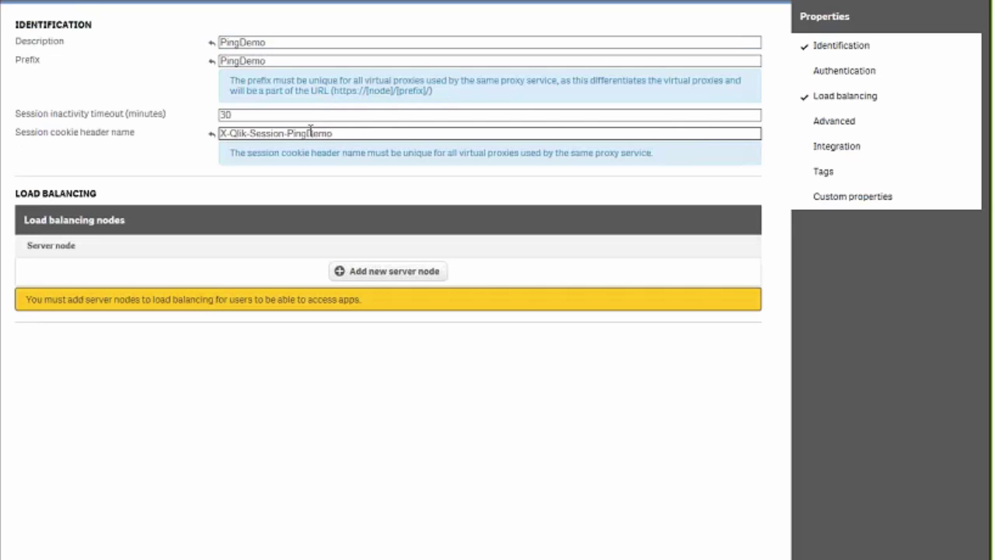
click(808, 77)
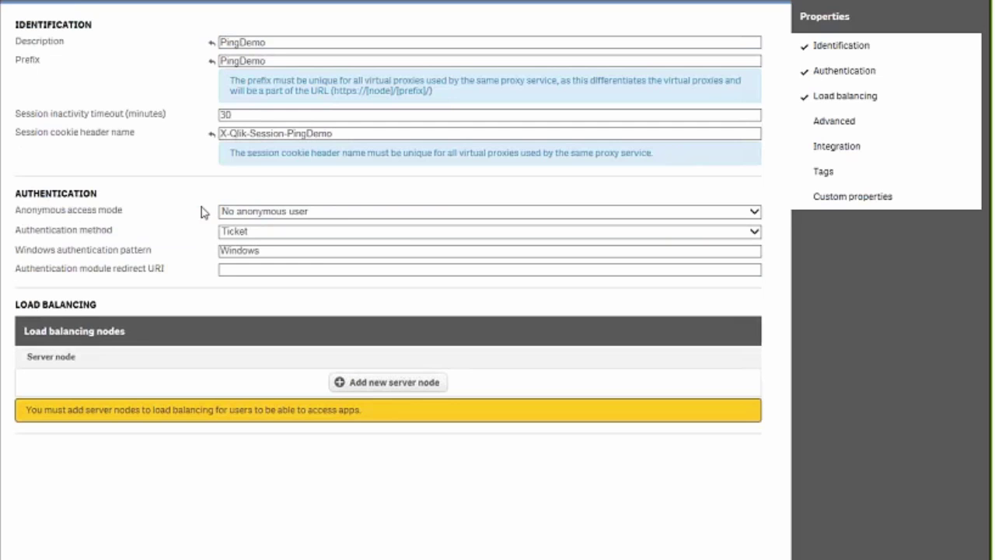
Change the virtual proxy's authentication method to SAML
click(247, 231)
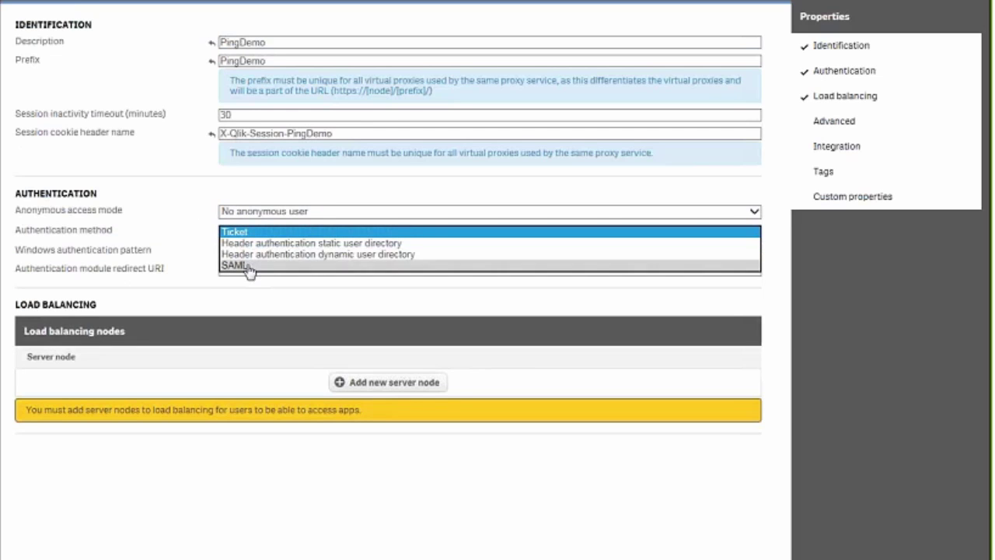
click(248, 267)
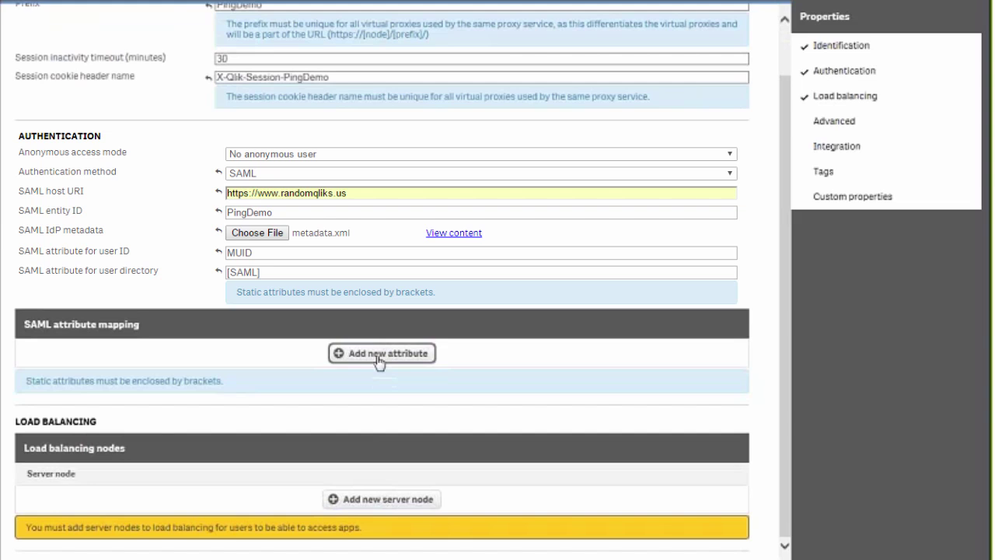
Add a SAML attribute mapping from MUID to Qlik Sense attribute MUID
click(378, 360)
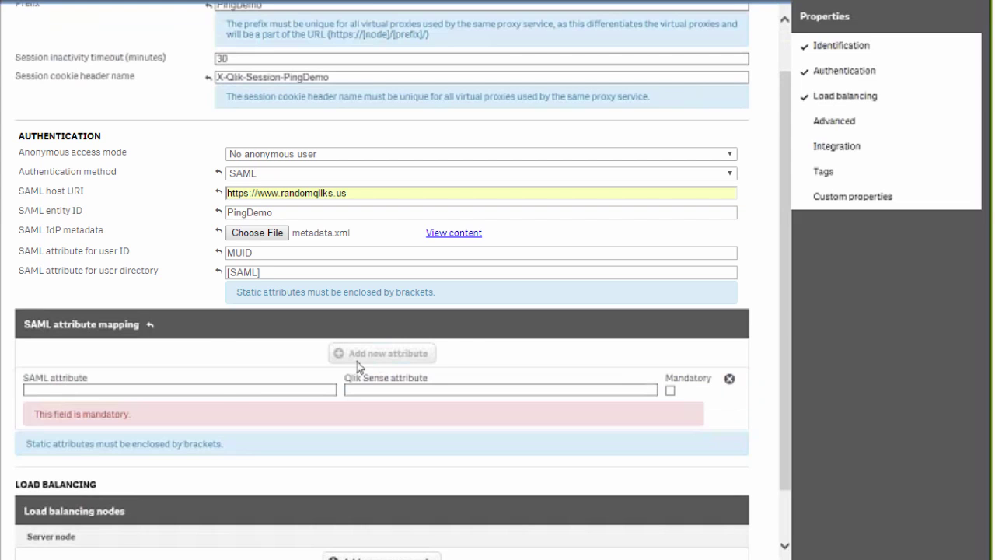
click(223, 391)
text(MUI)
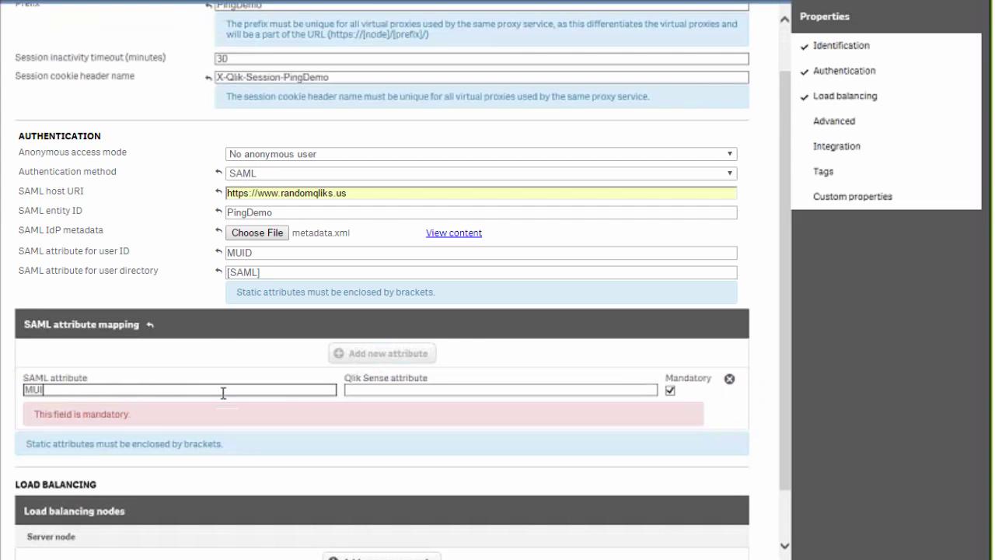
text(D)
key(Tab)
text(MUID)
Add an email-to-email mapping and make both mappings non-mandatory
click(381, 353)
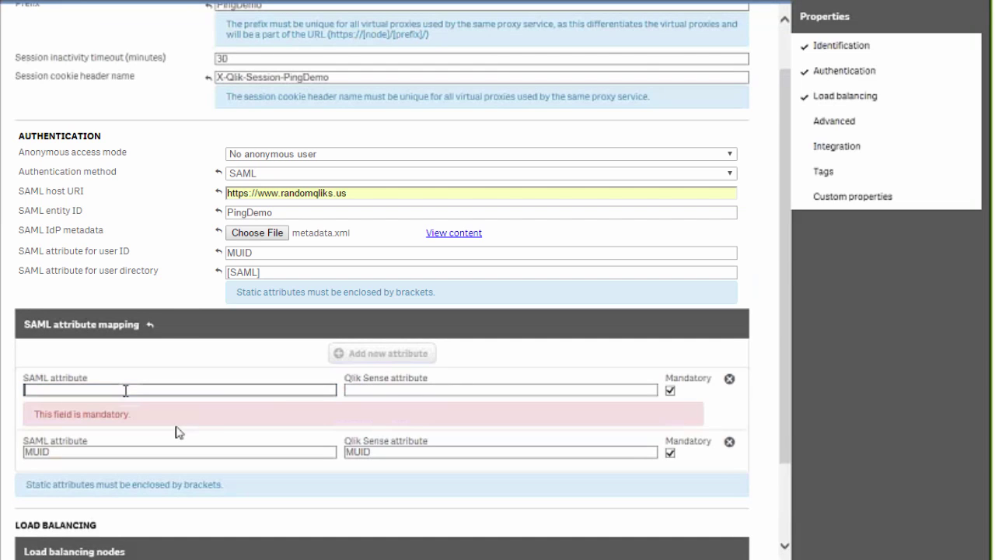
text(email)
key(Tab)
text(email)
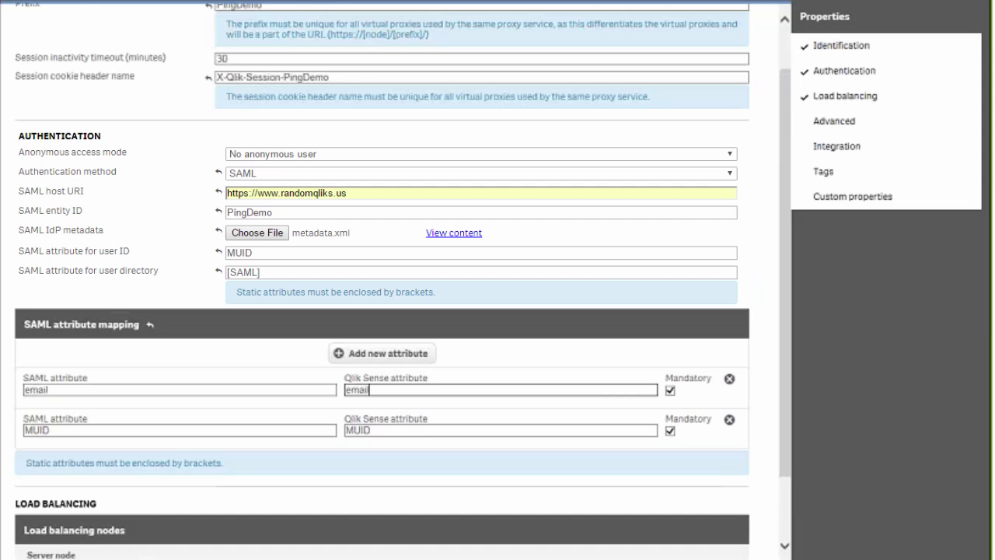
click(670, 391)
click(670, 431)
scroll(670, 432, down, 1)
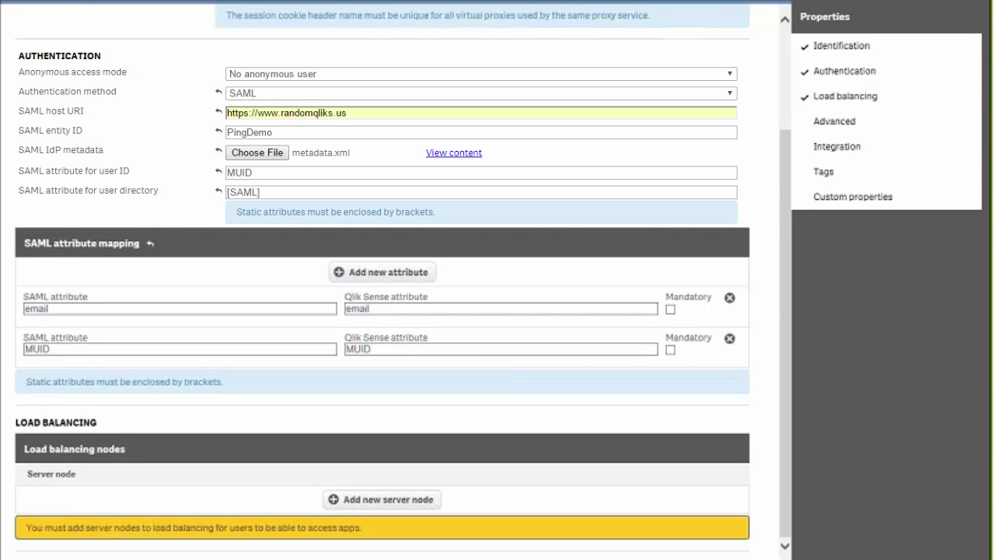
Add the Central server node for load balancing and show the Advanced settings
click(357, 498)
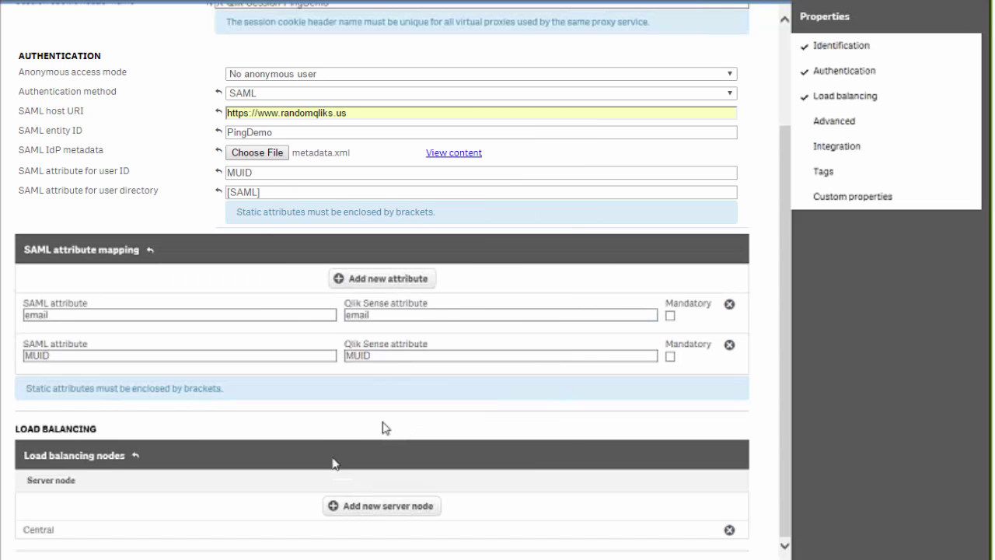
click(834, 122)
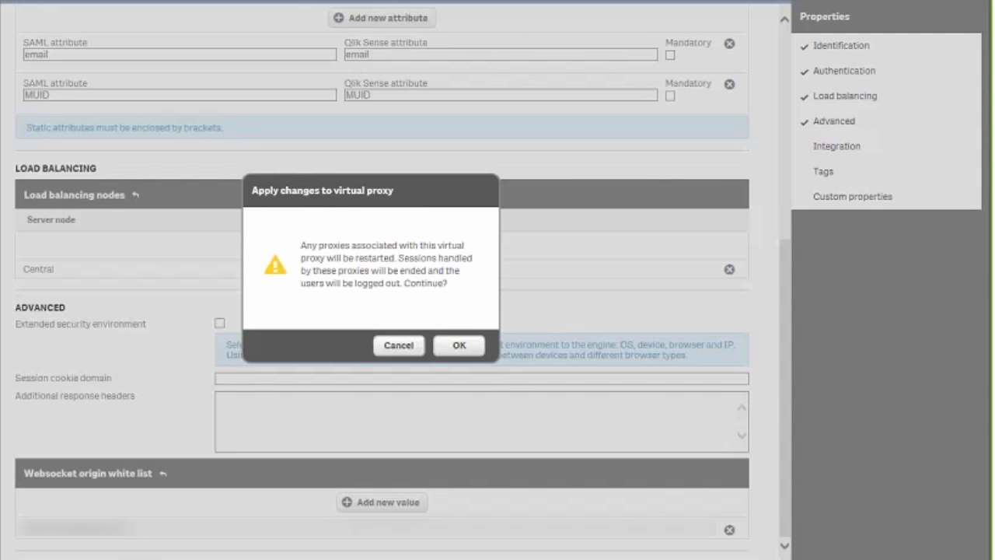
Apply the PingDemo proxy changes, link the Central proxy service, and download PingDemo's SP metadata
click(459, 346)
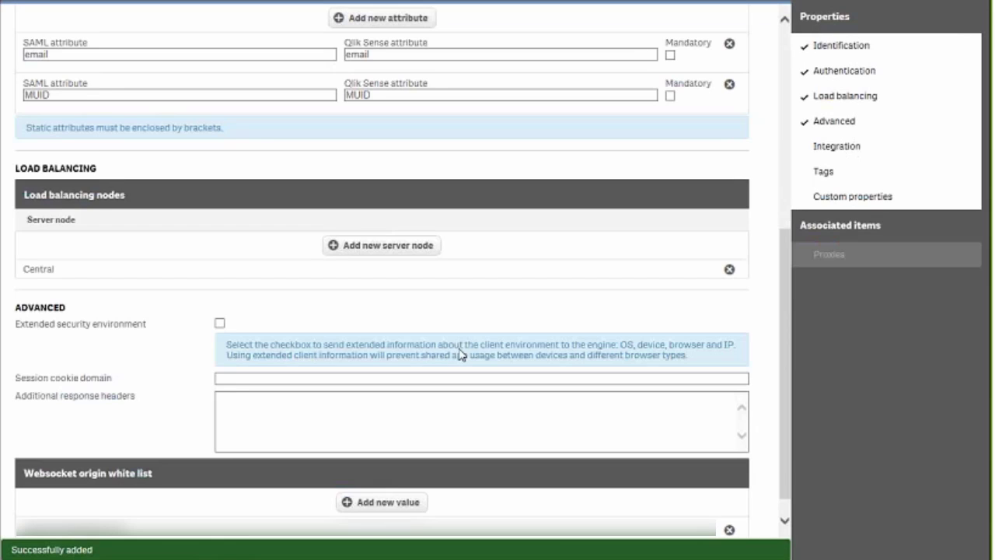
click(842, 264)
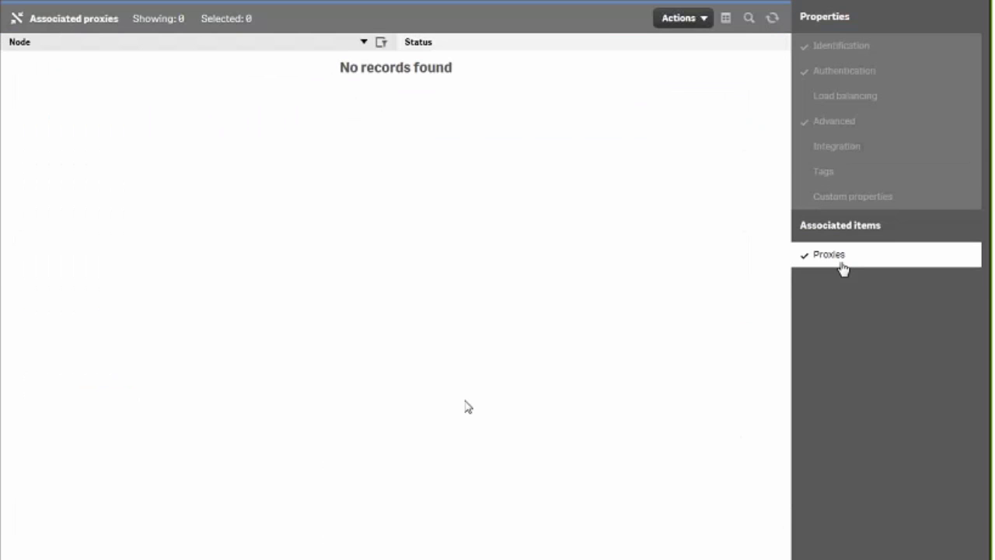
click(310, 556)
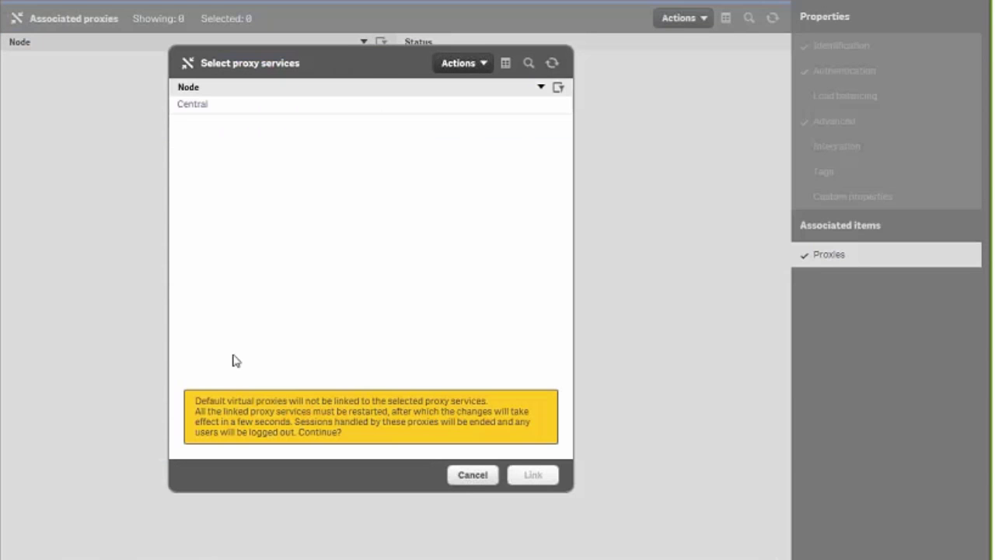
click(533, 475)
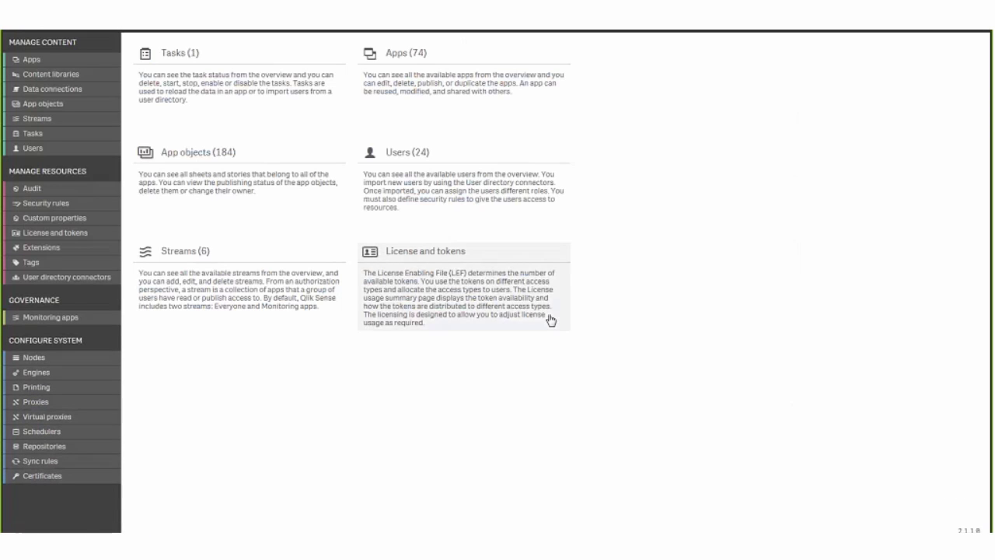
click(84, 418)
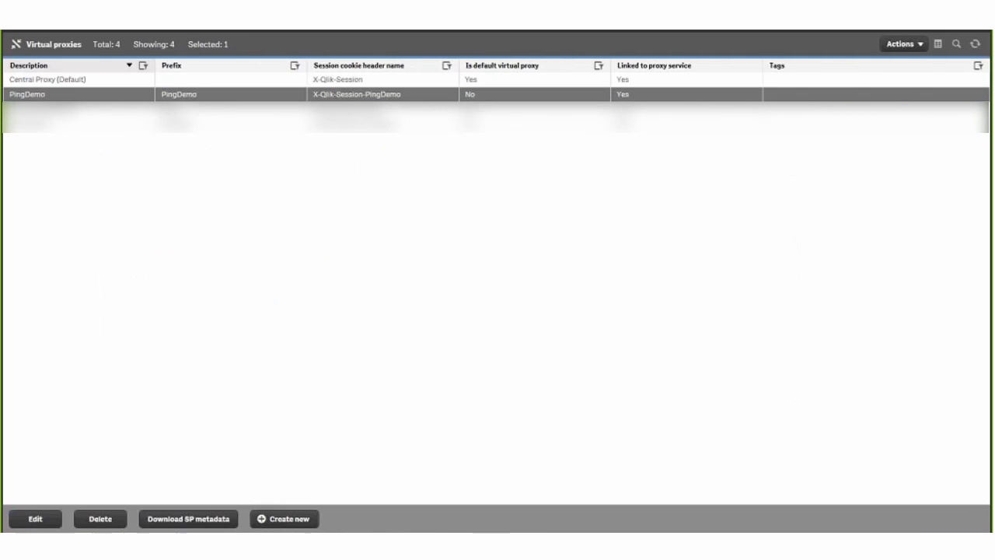
click(187, 525)
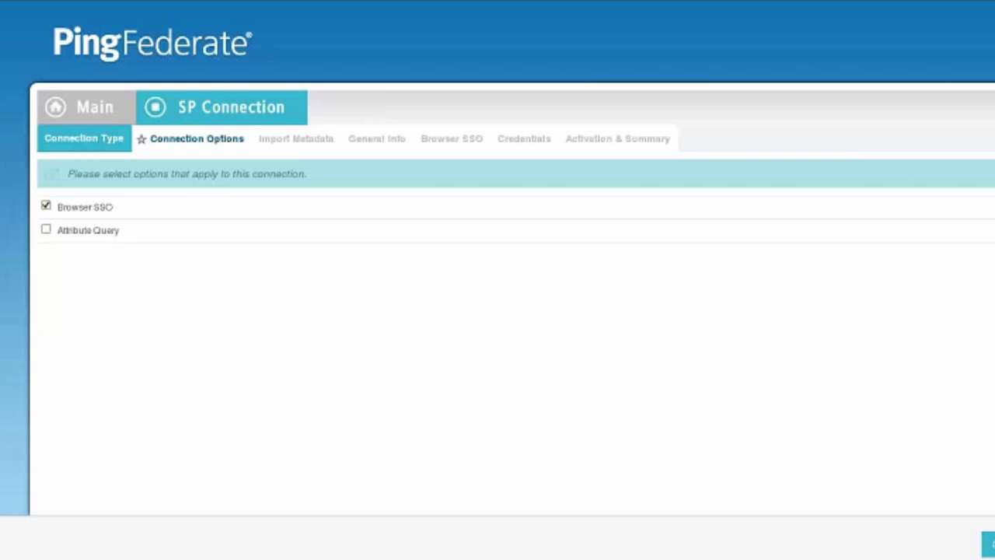
Choose PingDemo_metadata_sp.xml as the metadata file for the new SP connection
click(78, 210)
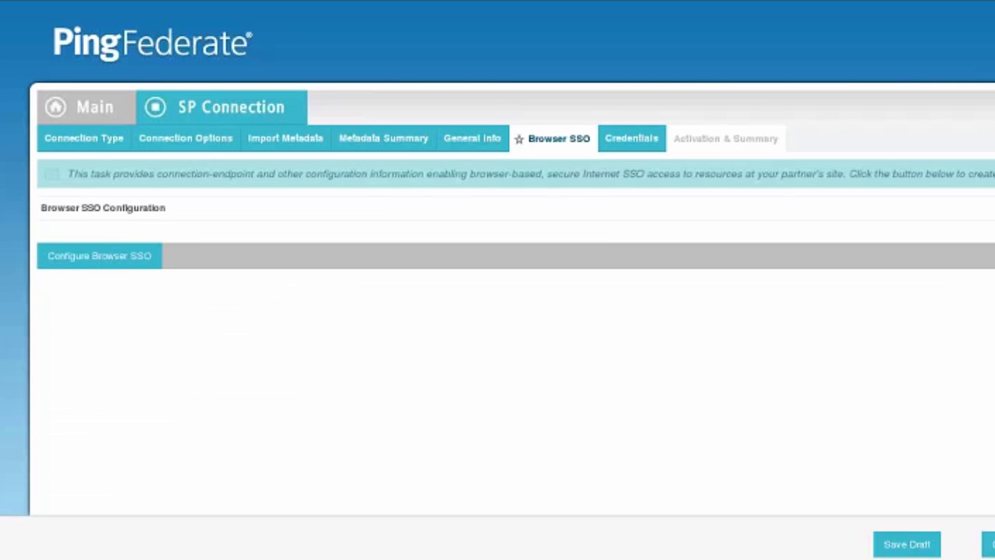
Set the PingDemo connection's assertion creation identity mapping to Transient
click(131, 262)
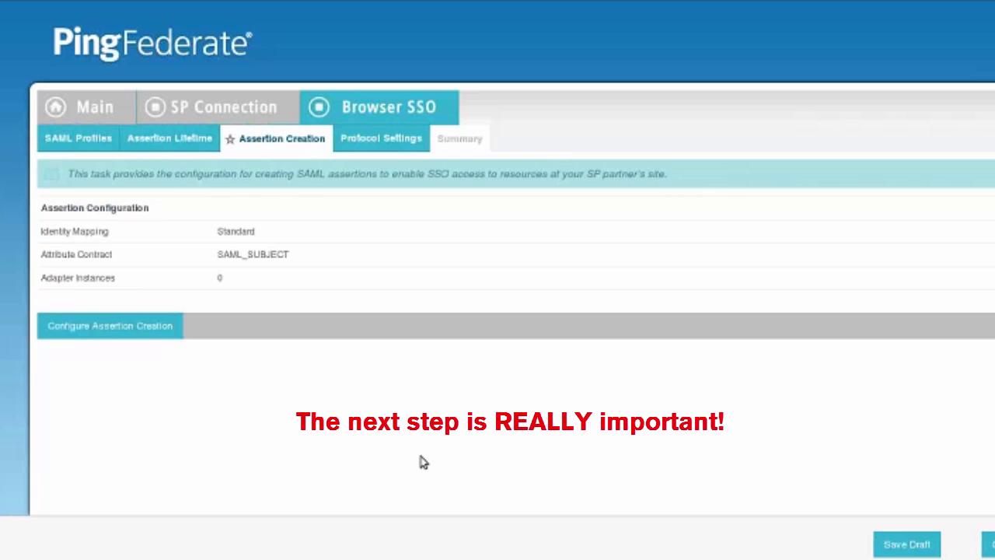
click(109, 326)
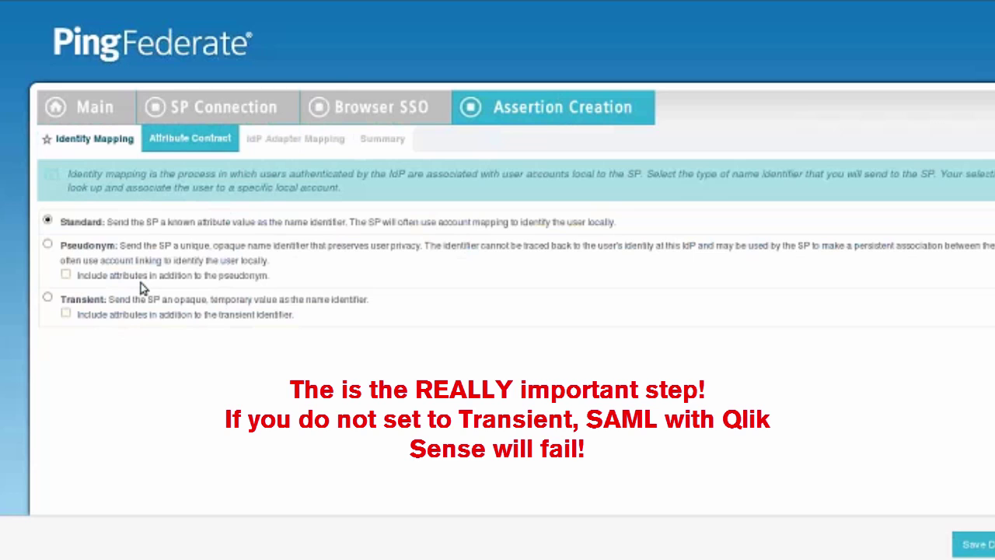
click(45, 300)
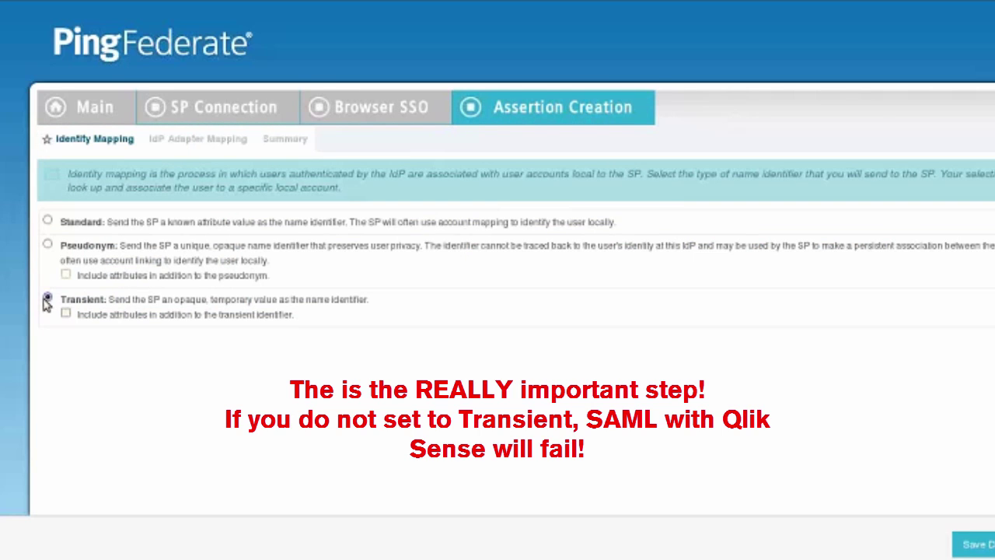
Add MUID to the attribute contract with the unspecified attribute name format
click(66, 315)
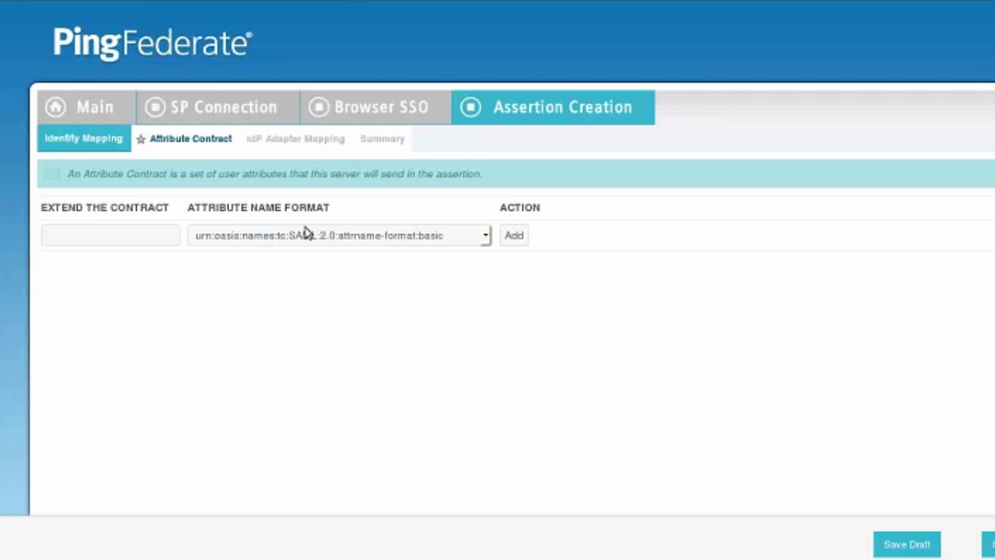
click(486, 236)
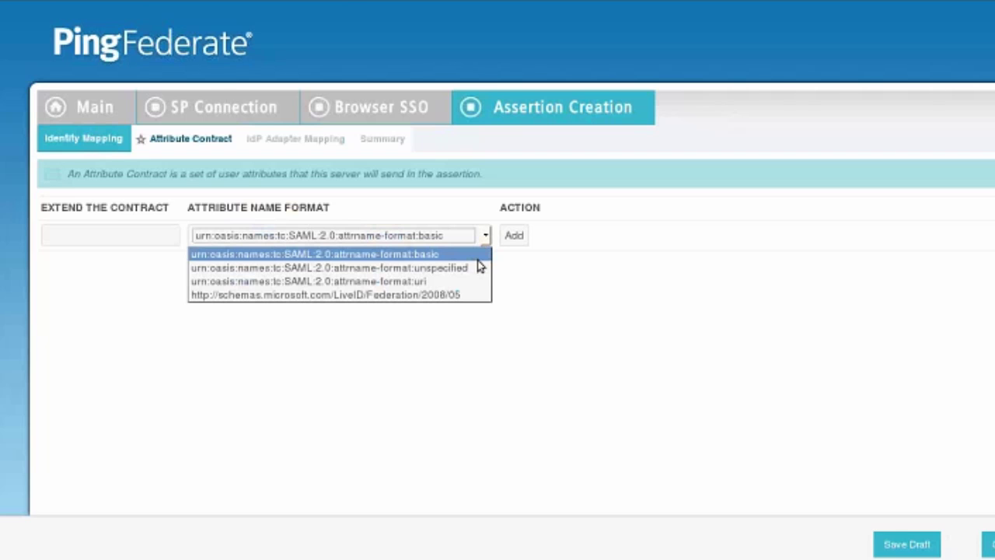
click(478, 268)
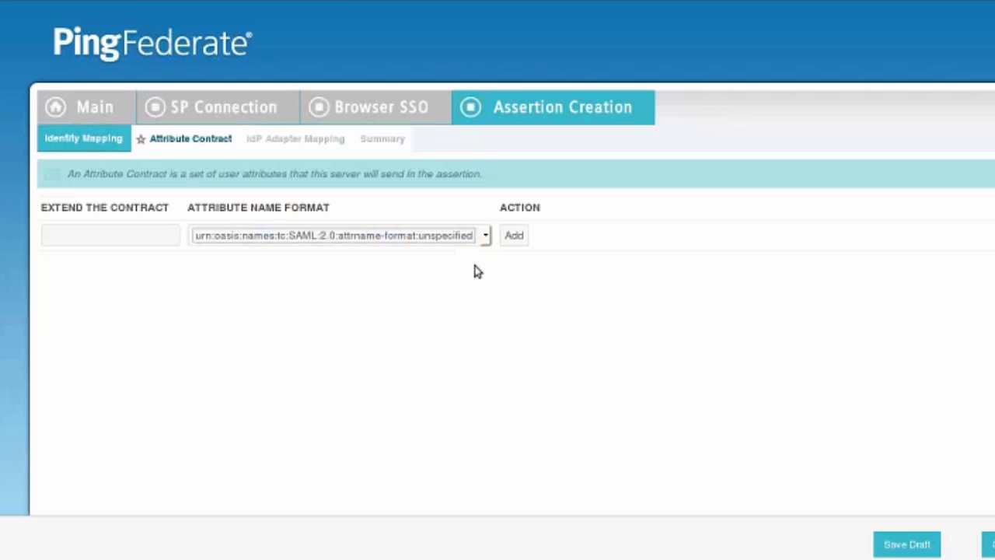
click(513, 237)
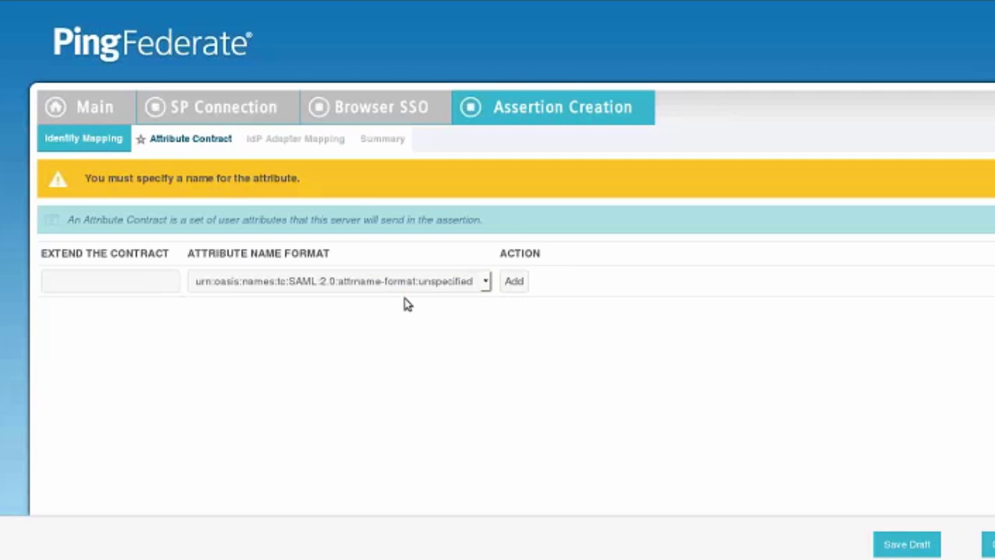
click(99, 278)
text(MUID)
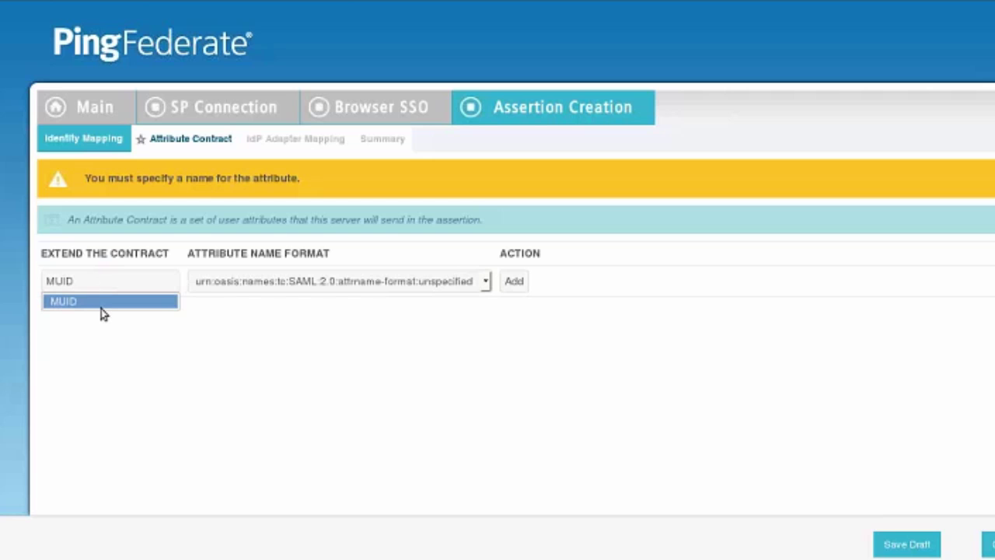
click(120, 303)
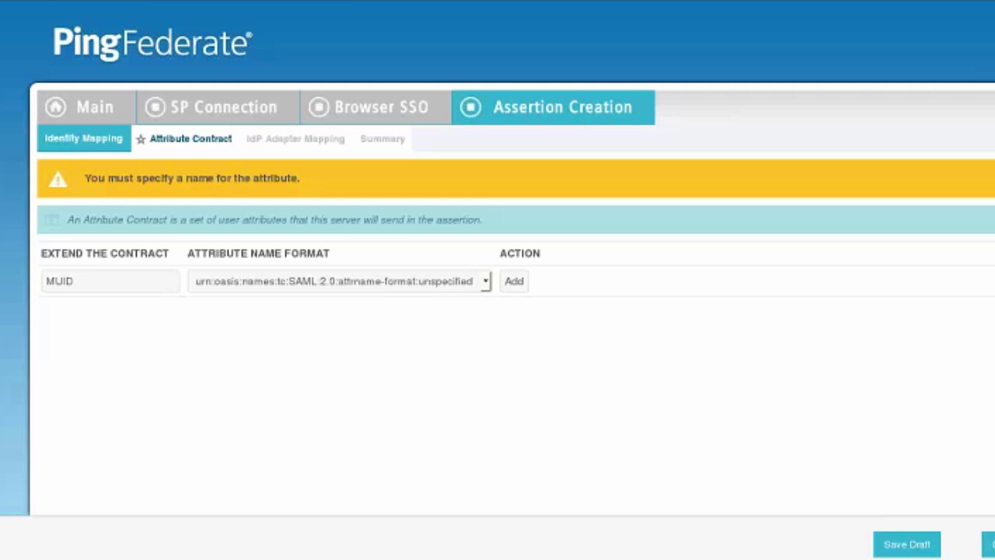
click(516, 281)
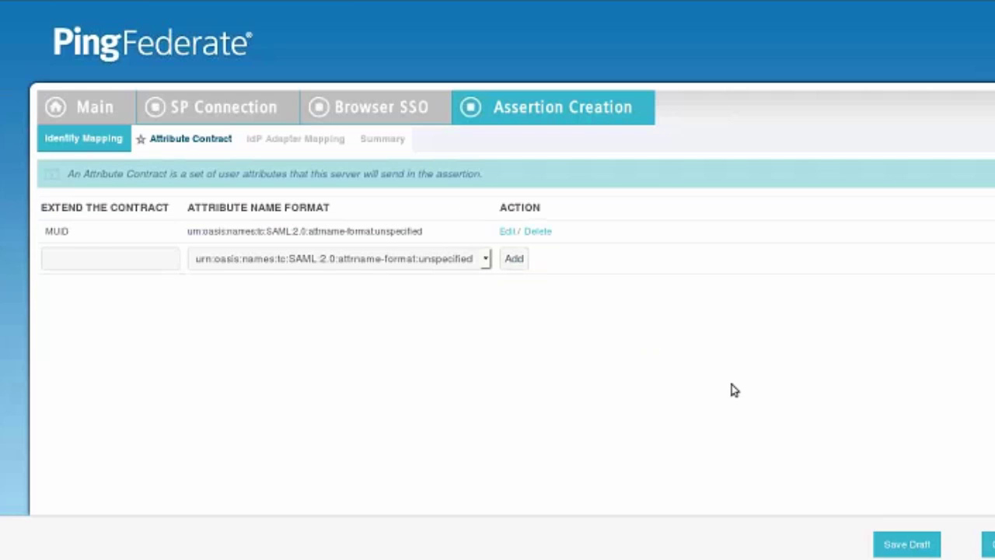
Enter email as the second attribute contract entry
click(64, 256)
text(email)
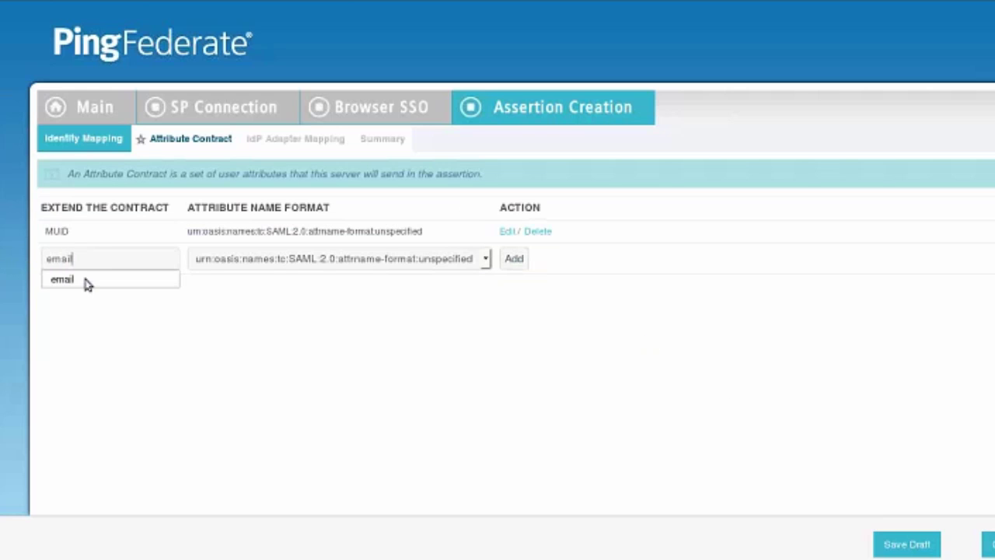
click(86, 284)
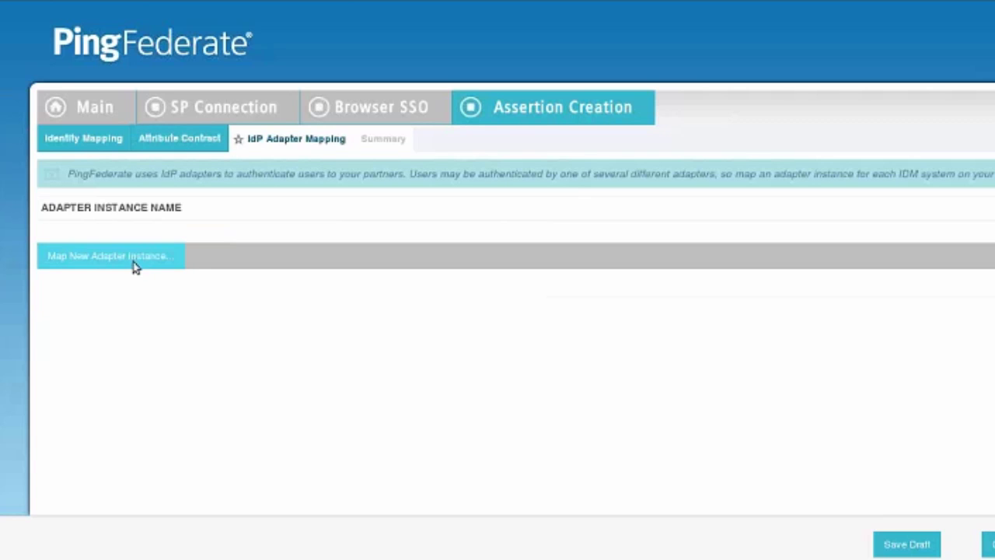
Begin mapping a new IdP adapter instance, selecting the Siteminder adapter instance
click(134, 267)
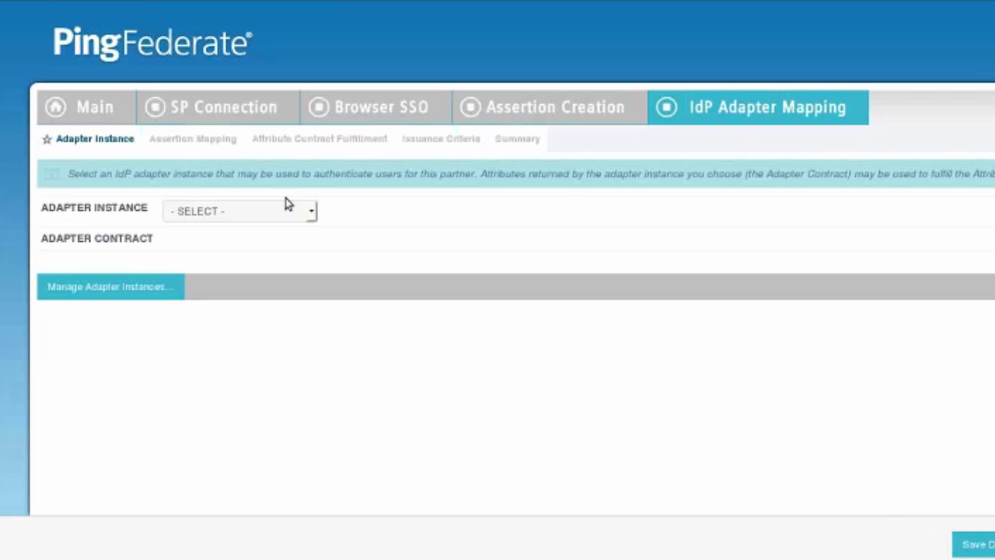
click(280, 210)
click(237, 266)
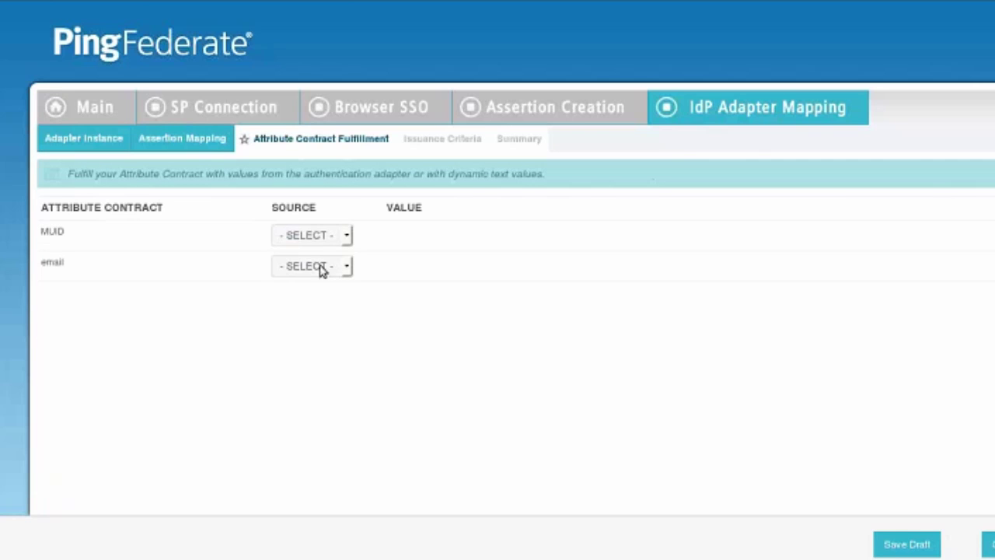
Set both attribute sources to Adapter, using value MUID for MUID and MAIL for email
click(328, 239)
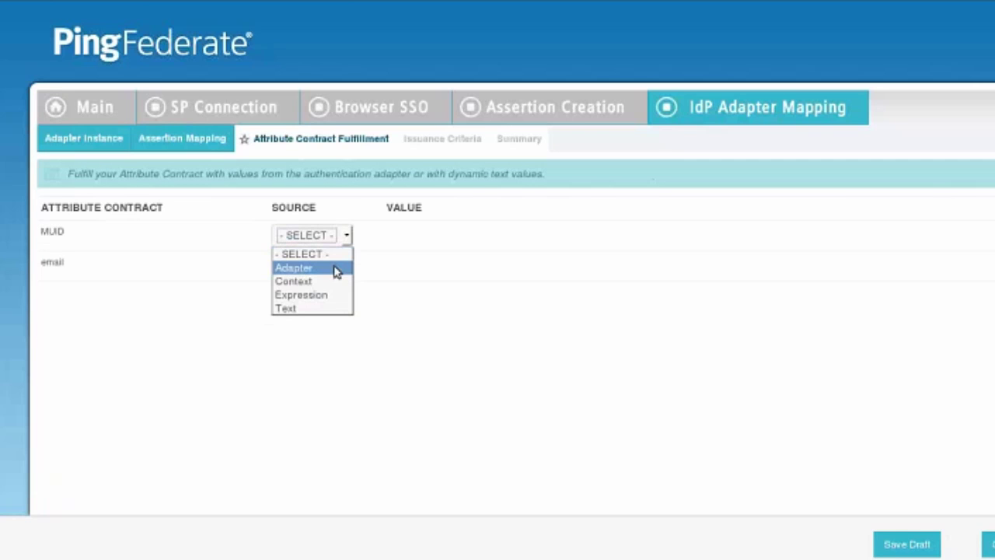
key(Escape)
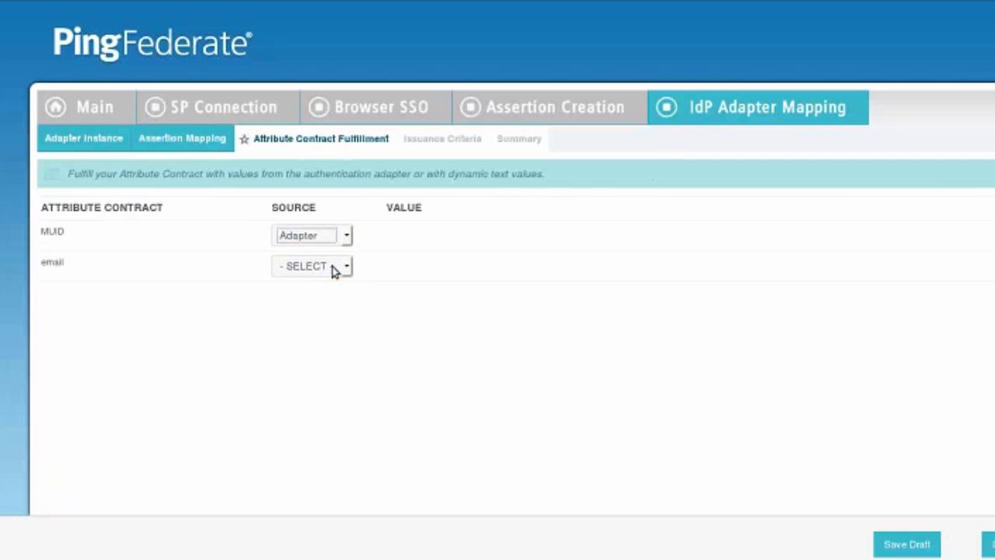
click(342, 267)
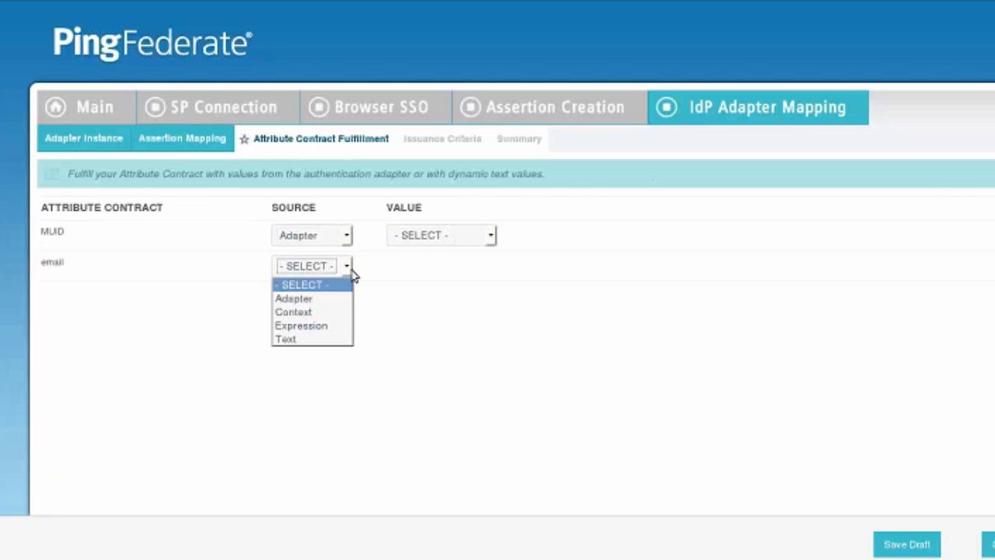
click(321, 298)
click(491, 236)
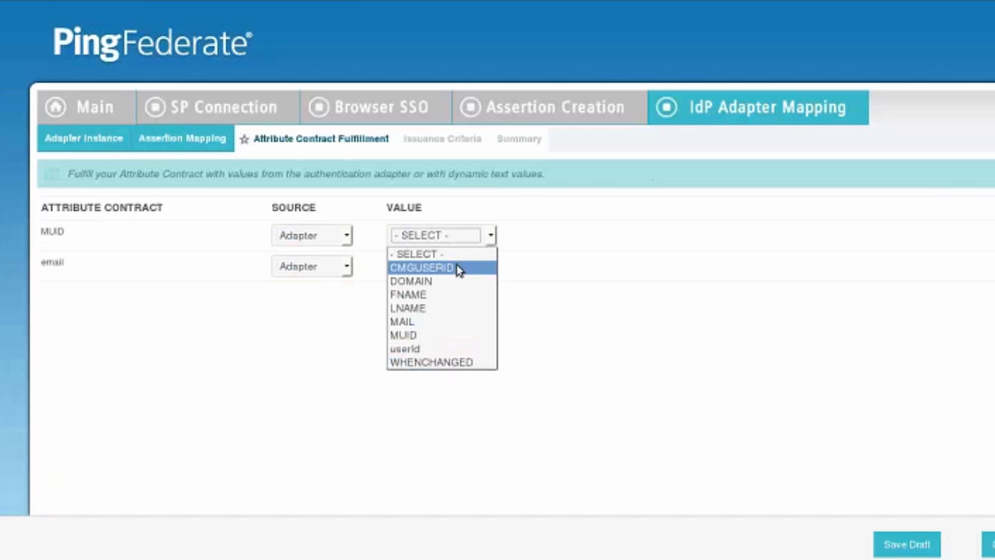
click(432, 334)
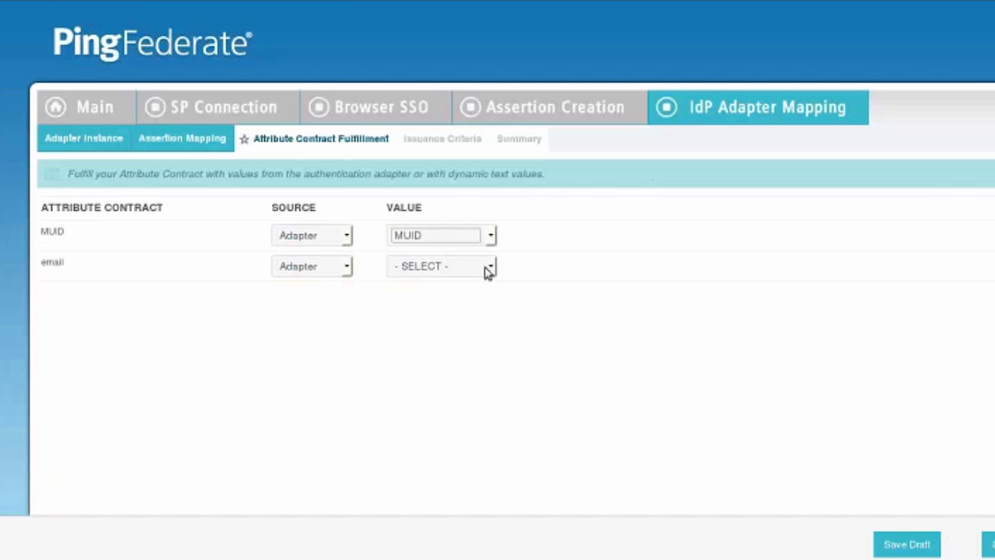
click(488, 269)
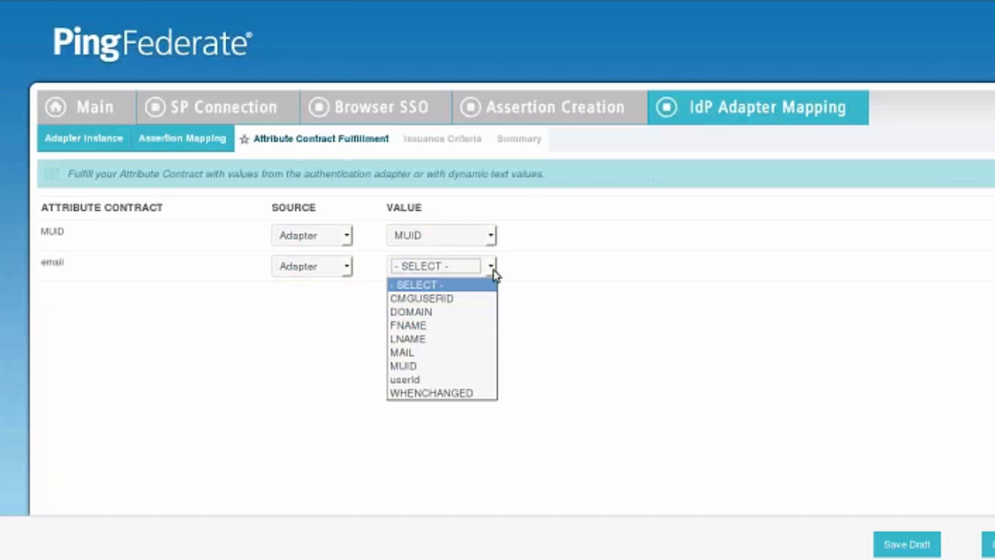
click(418, 358)
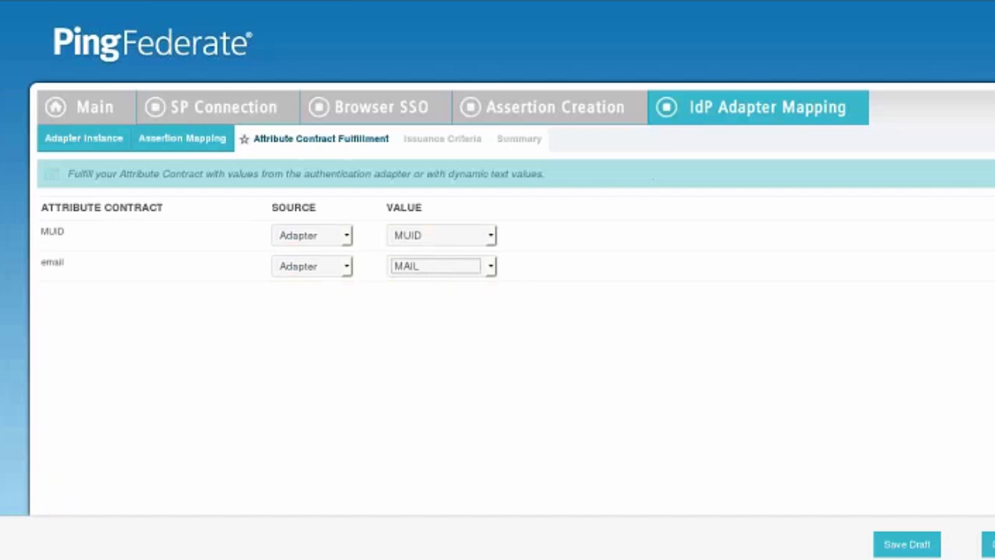
Skip issuance criteria and confirm both summaries, completing the Siteminder IdP adapter mapping and assertion creation
click(989, 544)
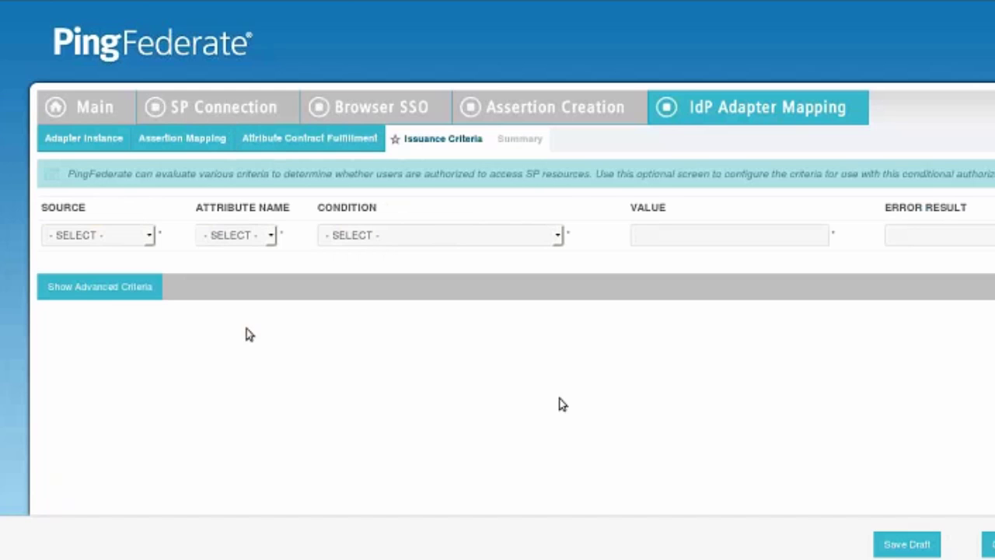
click(989, 544)
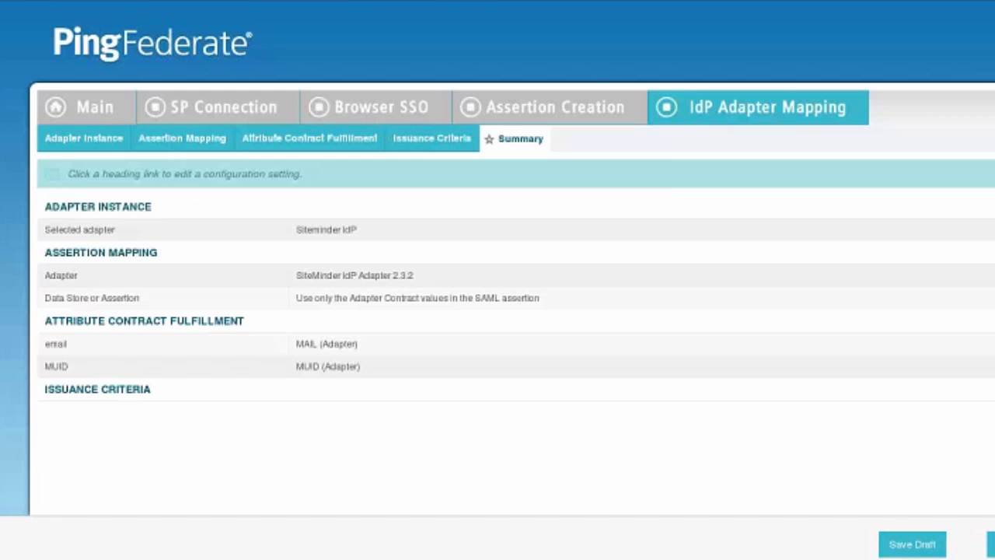
click(988, 544)
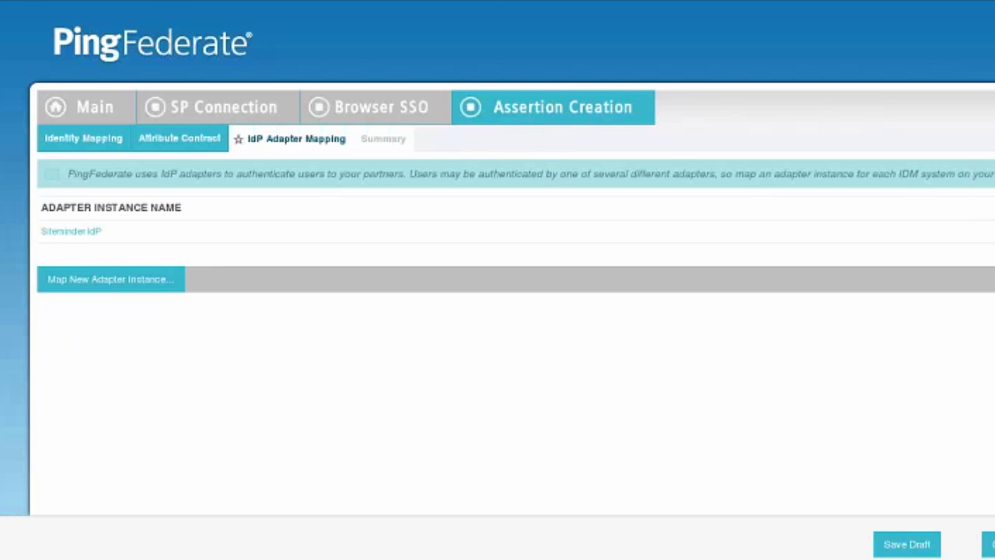
click(989, 544)
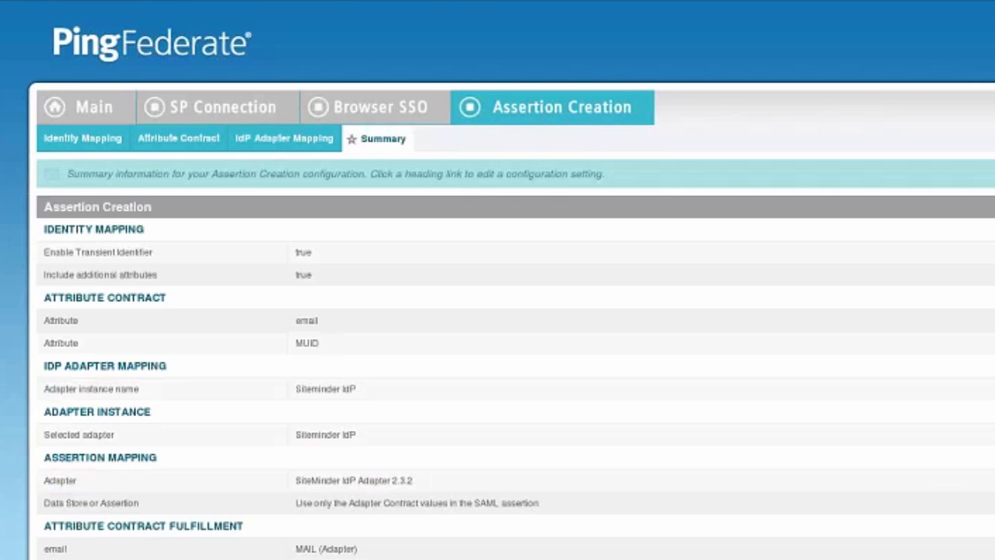
scroll(989, 545, down, 2)
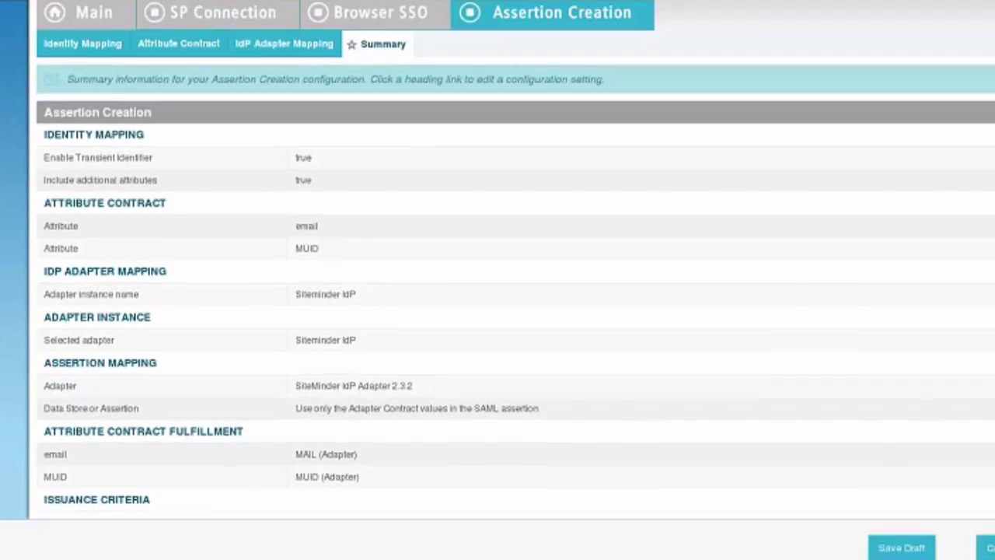
click(988, 544)
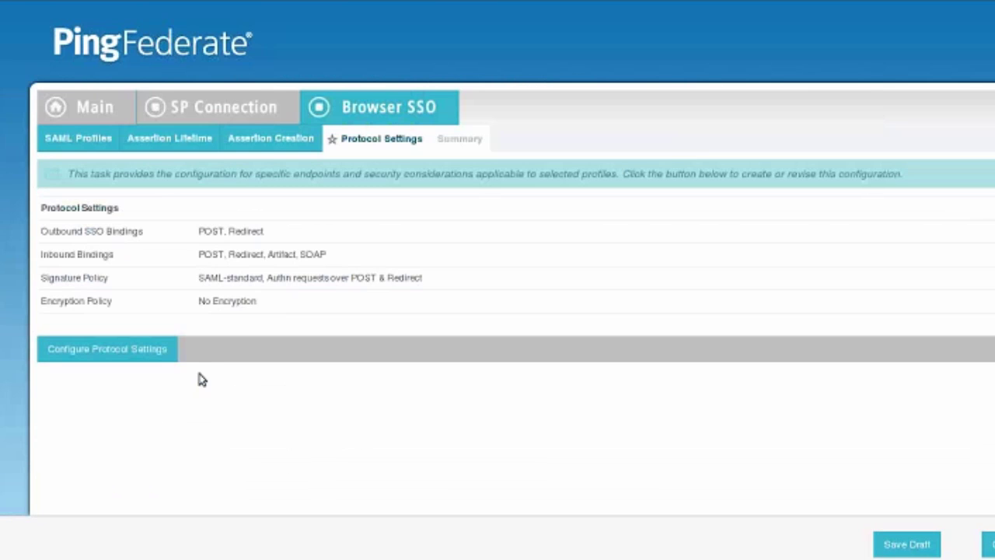
Open the connection's protocol settings and uncheck the Artifact SAML binding
click(164, 354)
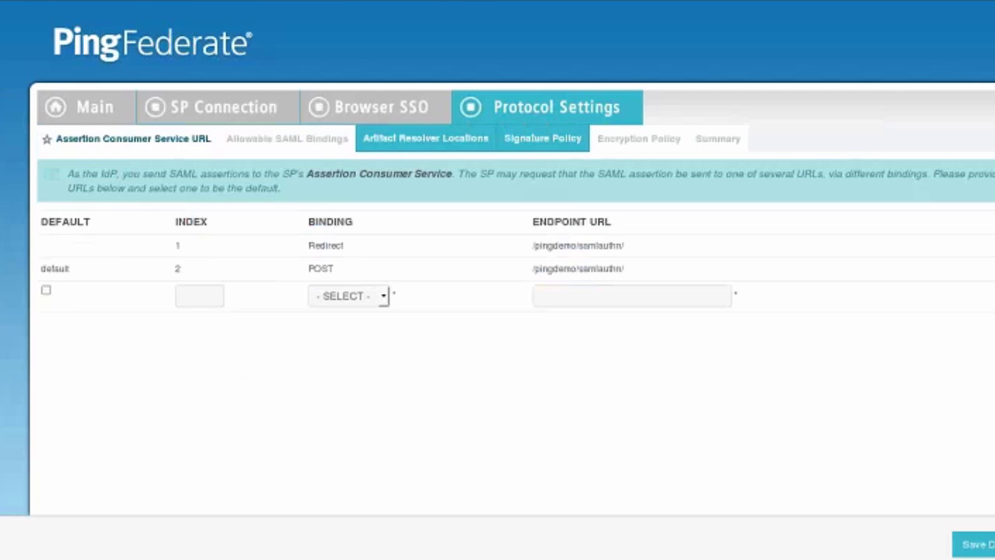
click(287, 139)
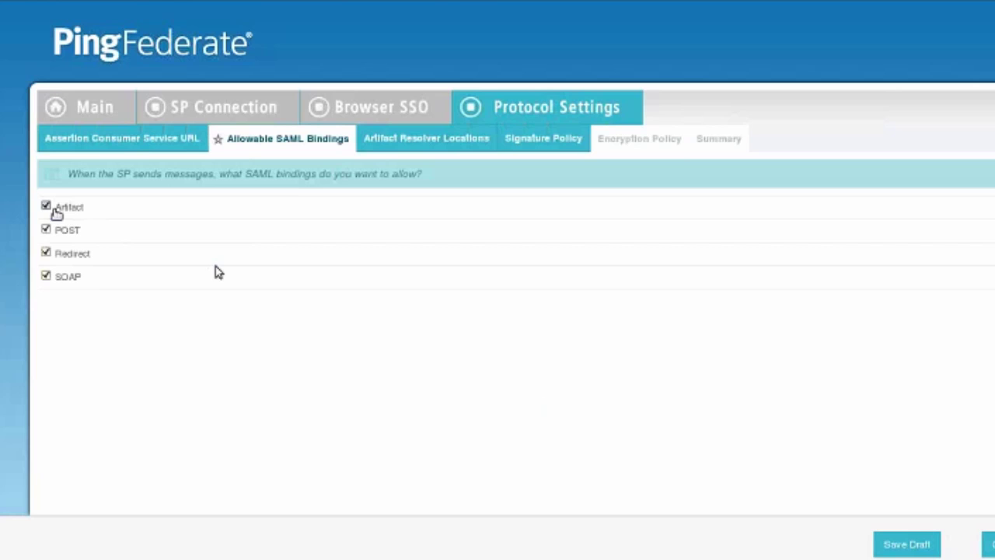
click(48, 207)
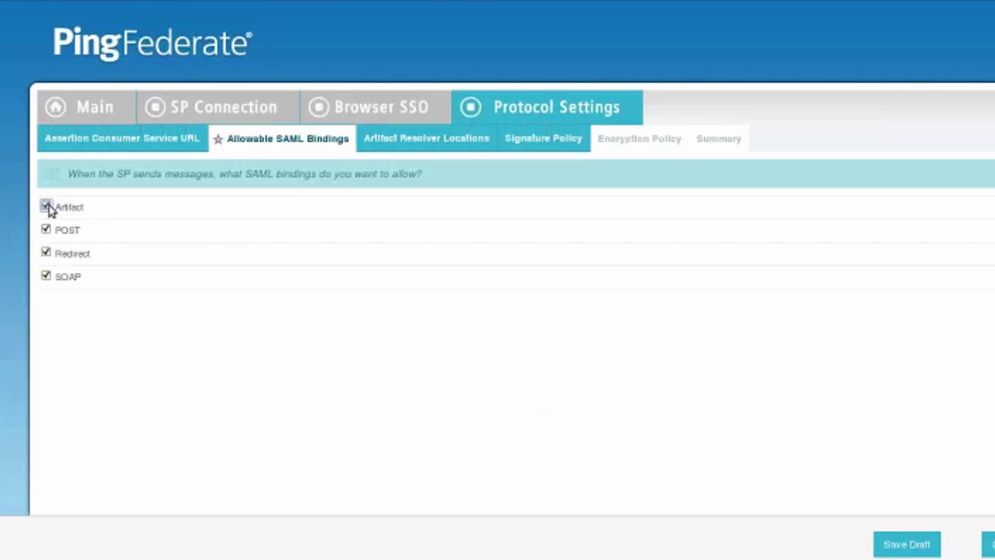
Disallow the SOAP binding, leaving POST and Redirect, and always sign the SAML assertion
click(47, 277)
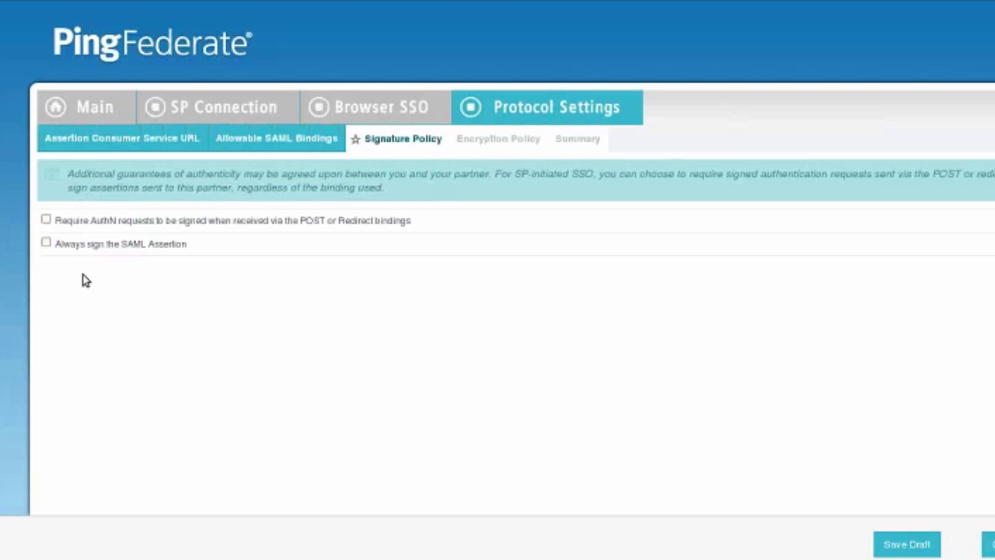
click(46, 242)
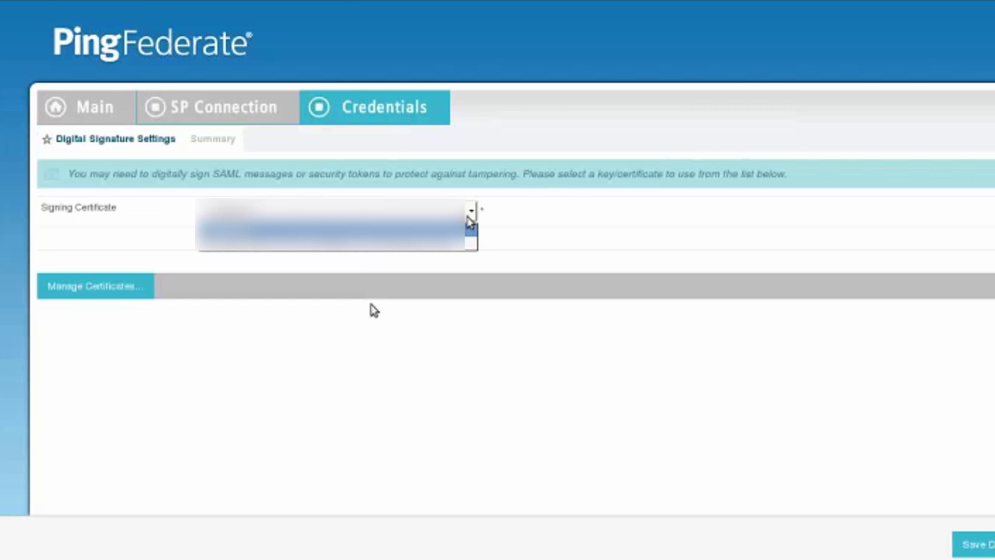
Choose the signing key from the Signing Certificate dropdown for the digital signature
click(436, 250)
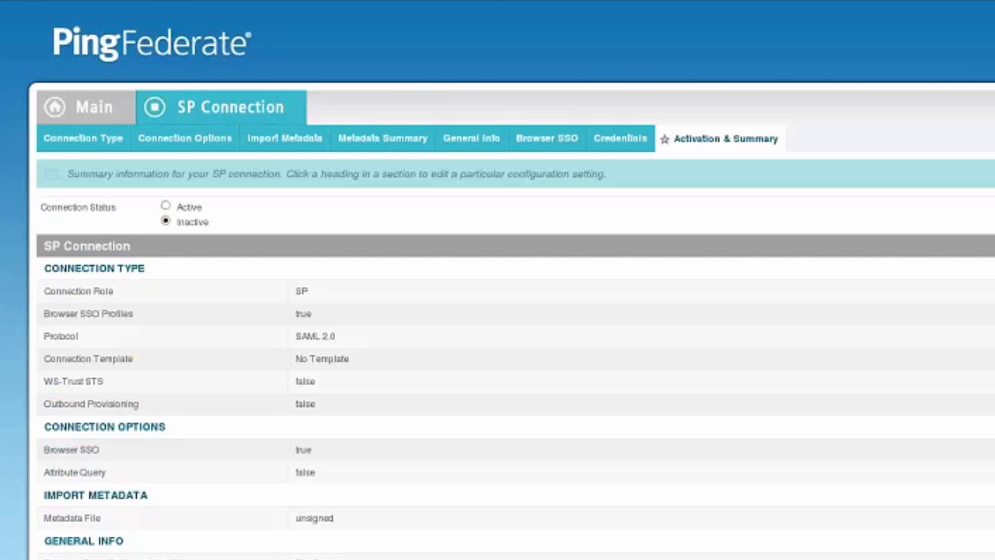
Mark the PingDemo SP connection Active, then go to Cluster Management for replication
click(165, 205)
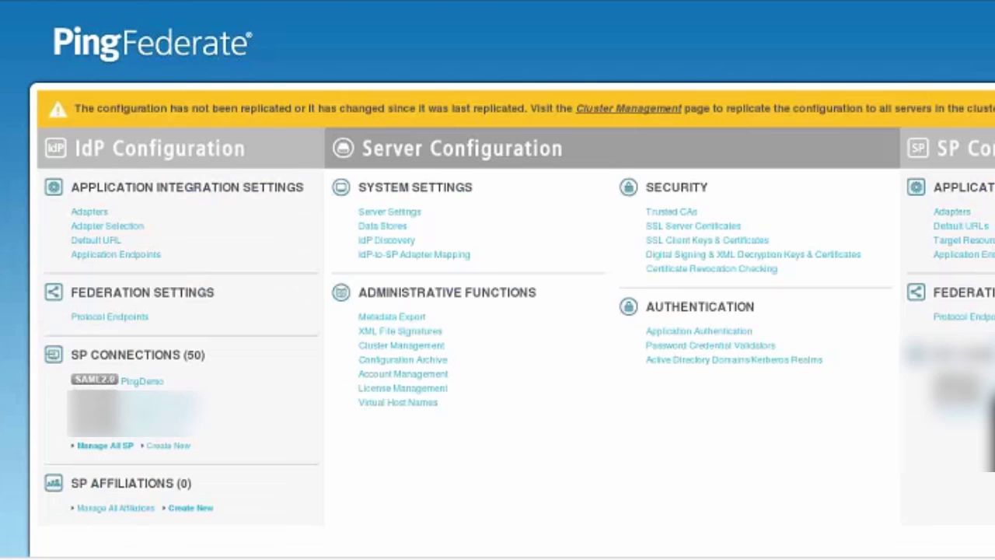
click(631, 110)
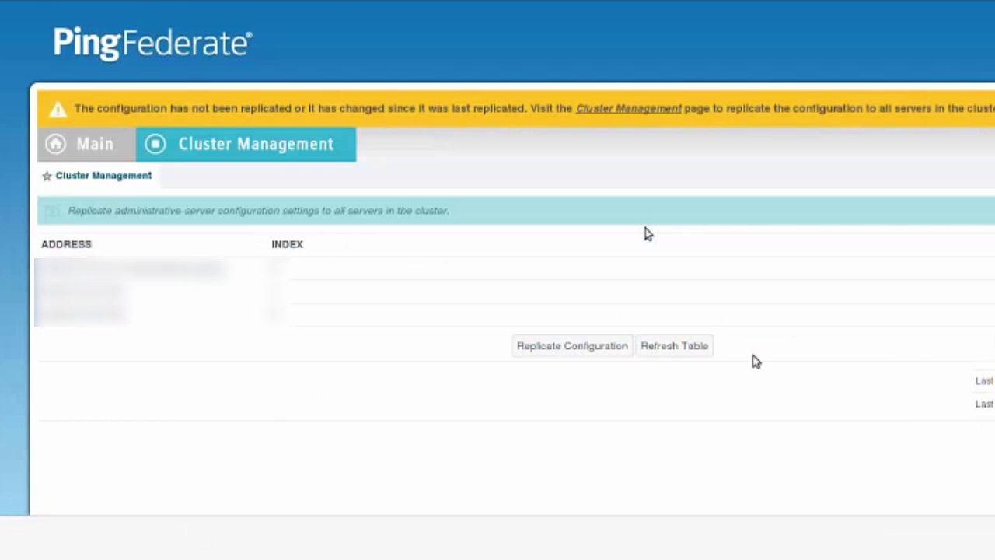